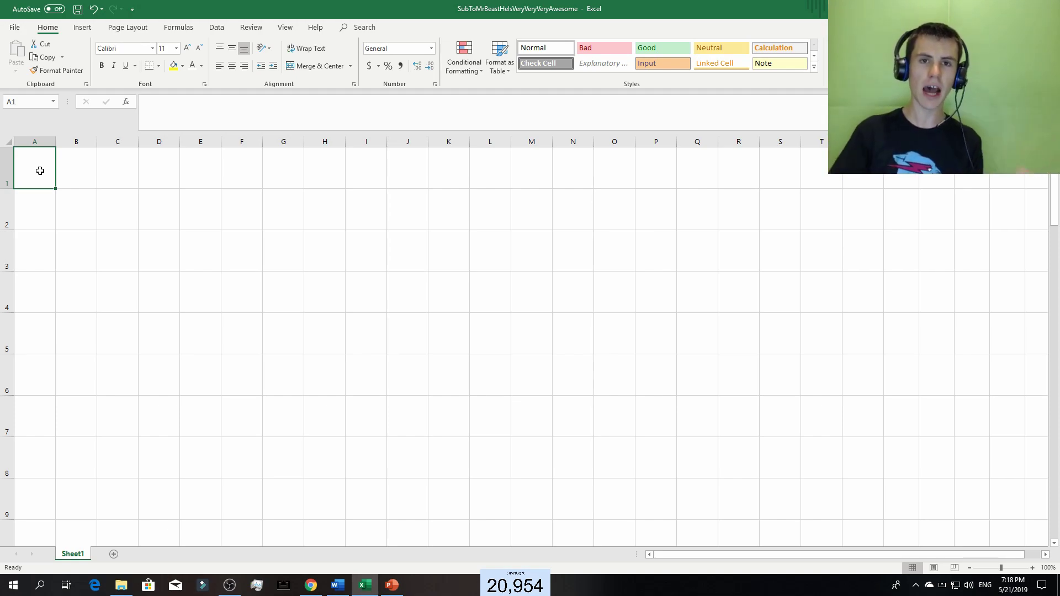
Select several cells, including I5, to show their square shape, ending back on cell A1.
{"action": "left_click", "coordinate": [215, 221]}
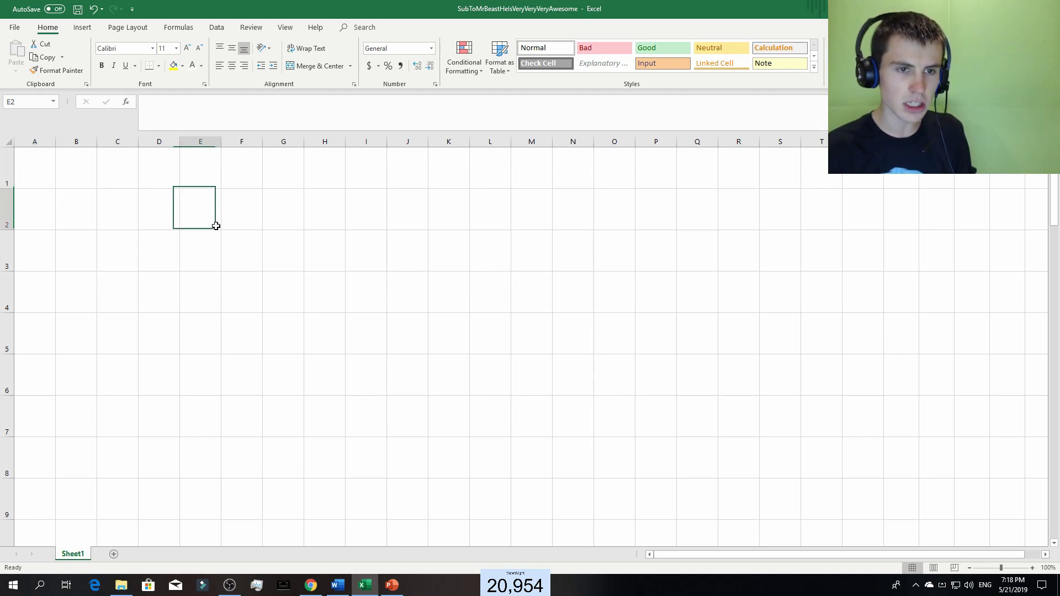
{"action": "left_click", "coordinate": [283, 251]}
{"action": "left_click", "coordinate": [409, 262]}
{"action": "left_click", "coordinate": [296, 342]}
{"action": "left_click", "coordinate": [364, 342]}
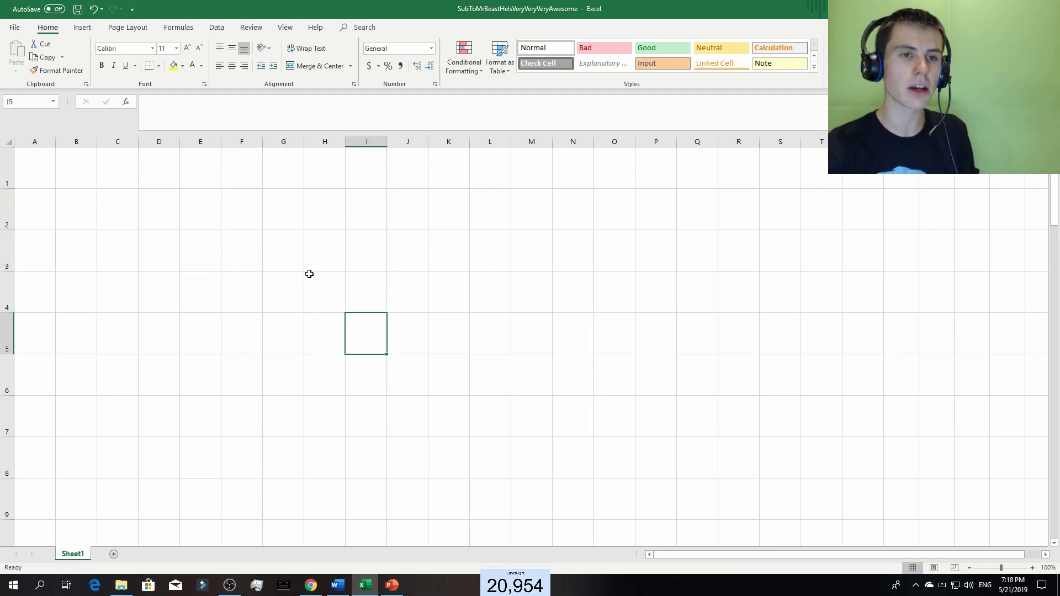
{"action": "left_click", "coordinate": [22, 165]}
Undo the earlier row height and column width changes and clear the whole-sheet selection.
{"action": "left_click", "coordinate": [92, 10]}
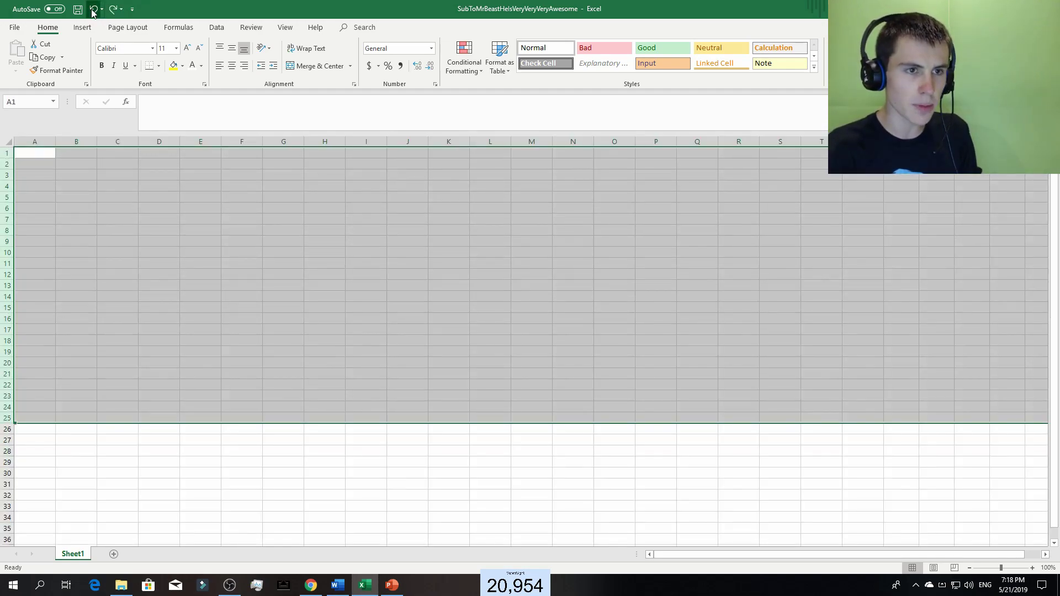
{"action": "left_click", "coordinate": [93, 10]}
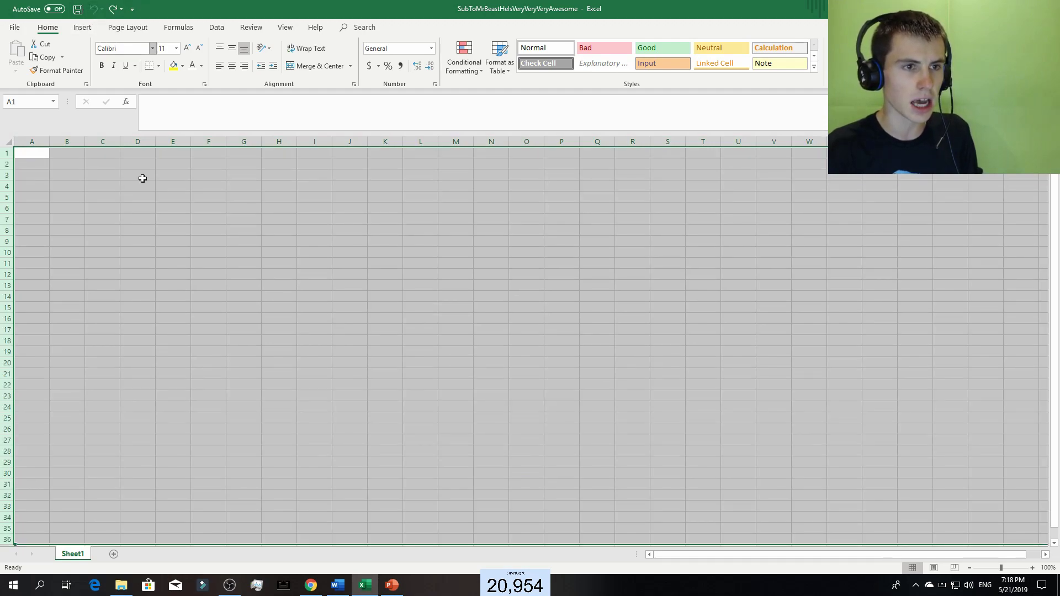
{"action": "left_click", "coordinate": [173, 286]}
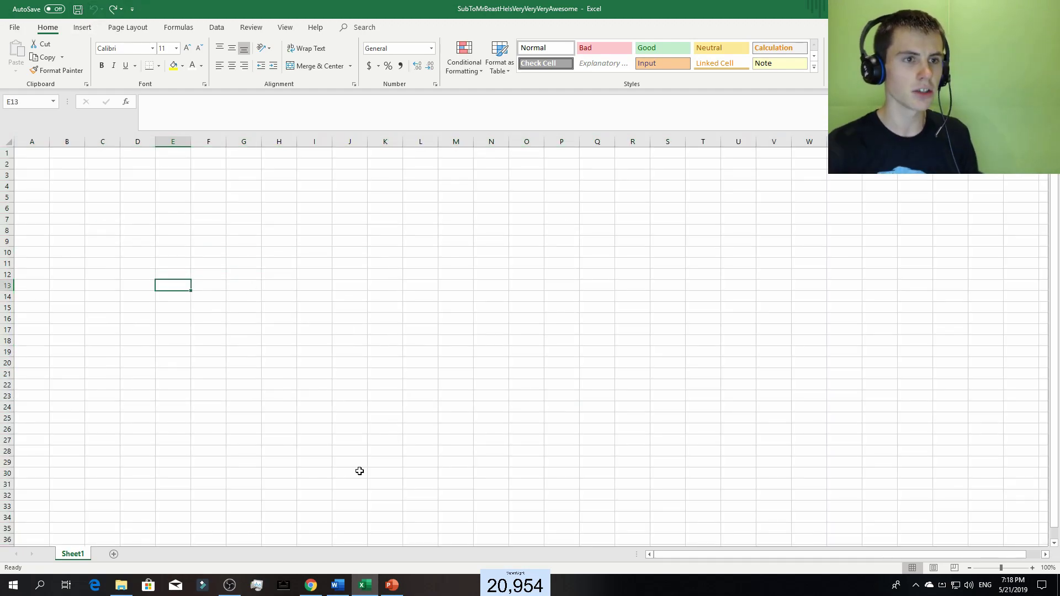
Set columns A through N to a column width of 10.
{"action": "left_click", "coordinate": [60, 171]}
{"action": "left_click_drag", "start_coordinate": [39, 142], "coordinate": [478, 142]}
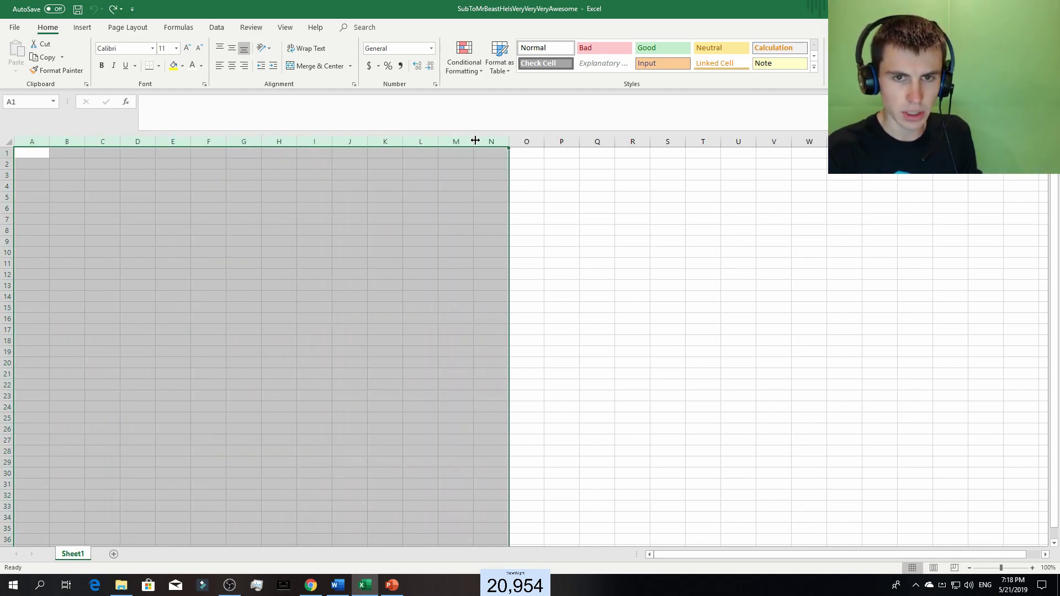
{"action": "right_click", "coordinate": [465, 144]}
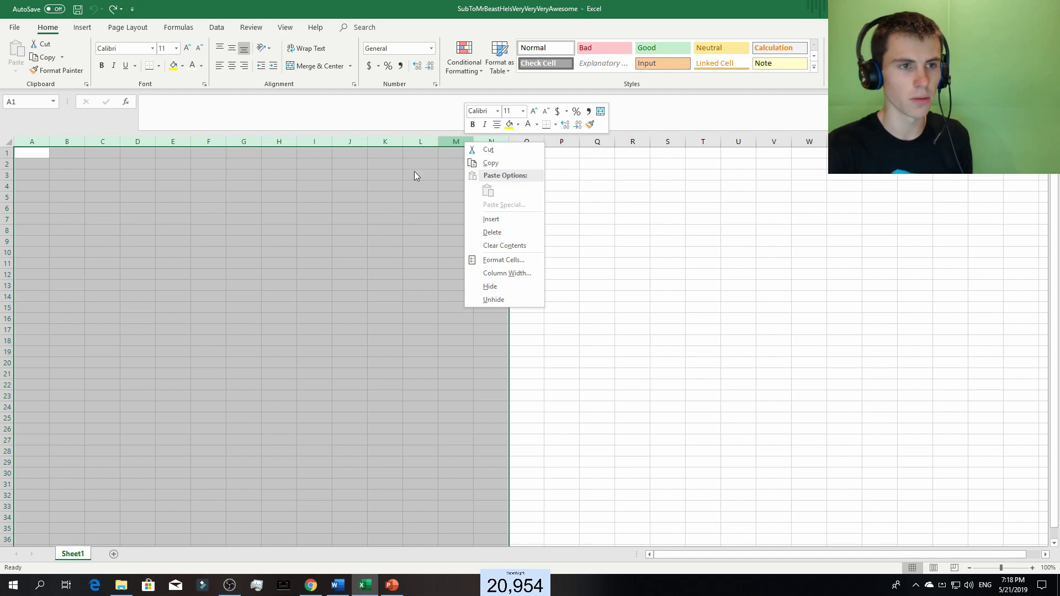
{"action": "left_click", "coordinate": [482, 273]}
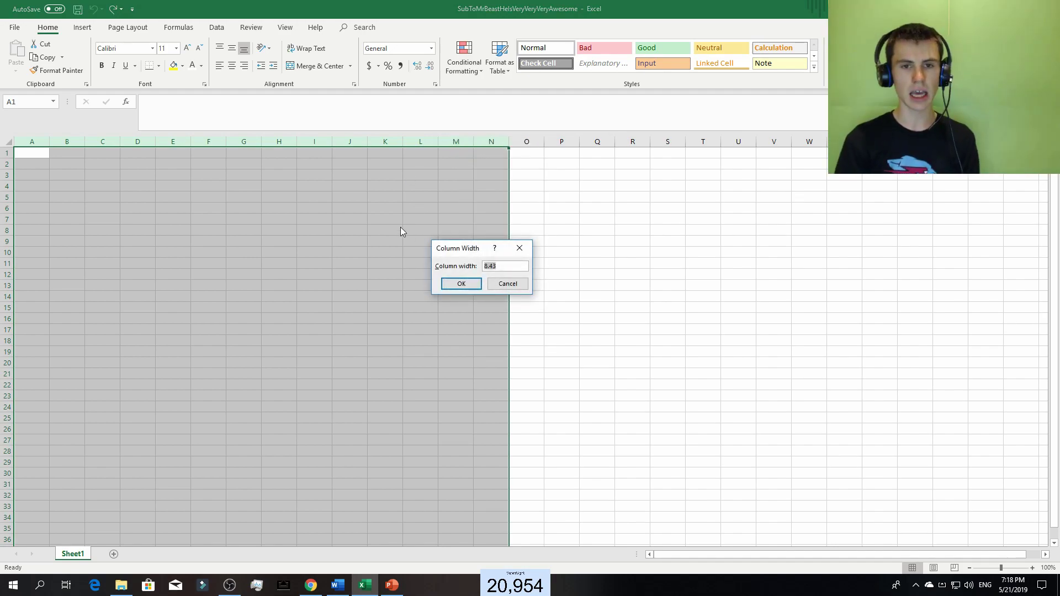
{"action": "type", "text": "10"}
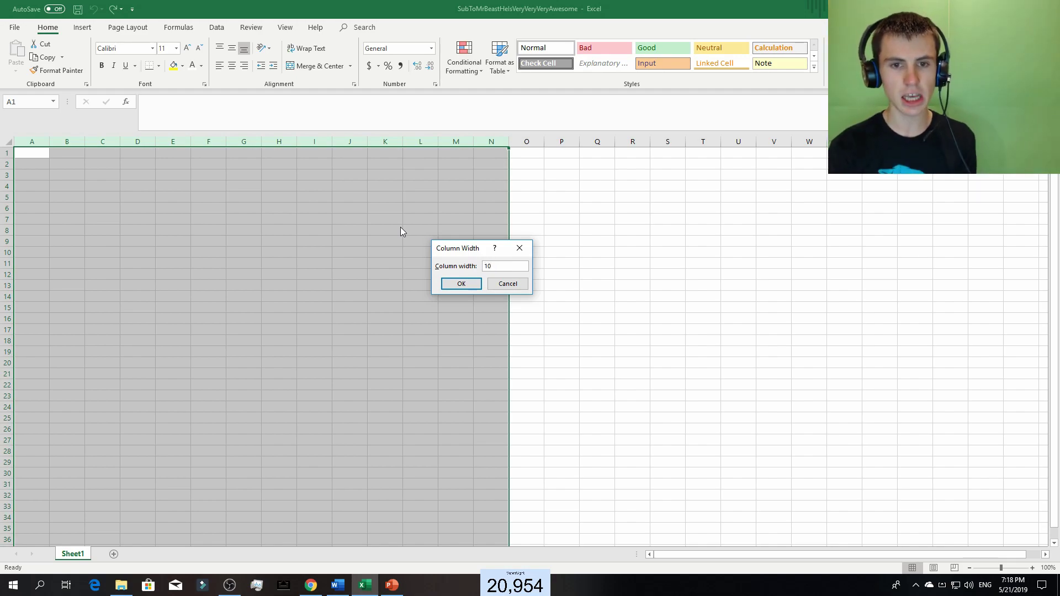
{"action": "key", "text": "Return"}
Set rows 1 through 20 to a row height of 10 via Row Height.
{"action": "left_click", "coordinate": [257, 283]}
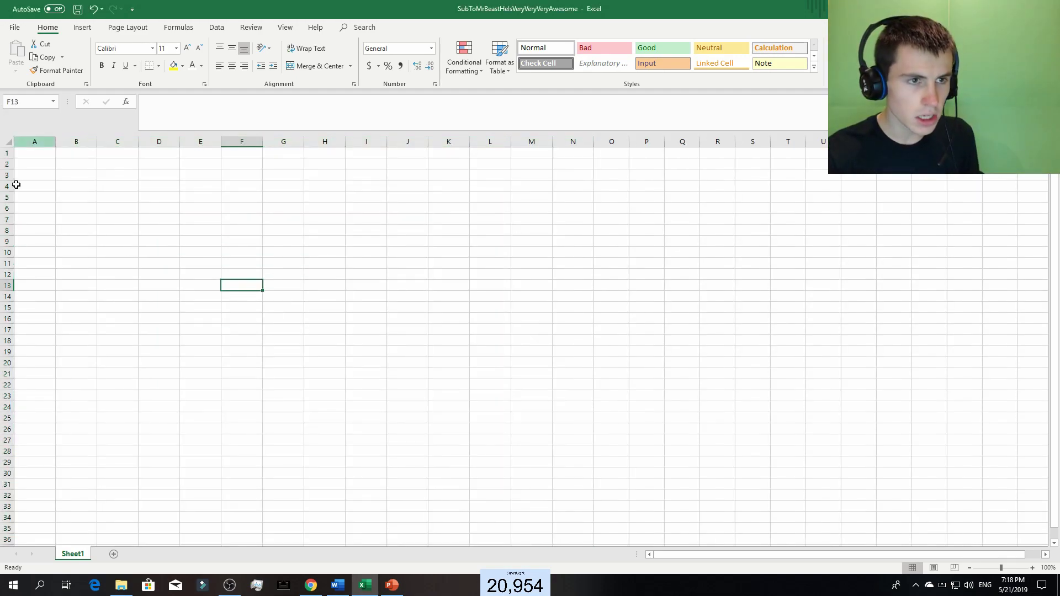
{"action": "left_click_drag", "start_coordinate": [4, 153], "coordinate": [2, 362]}
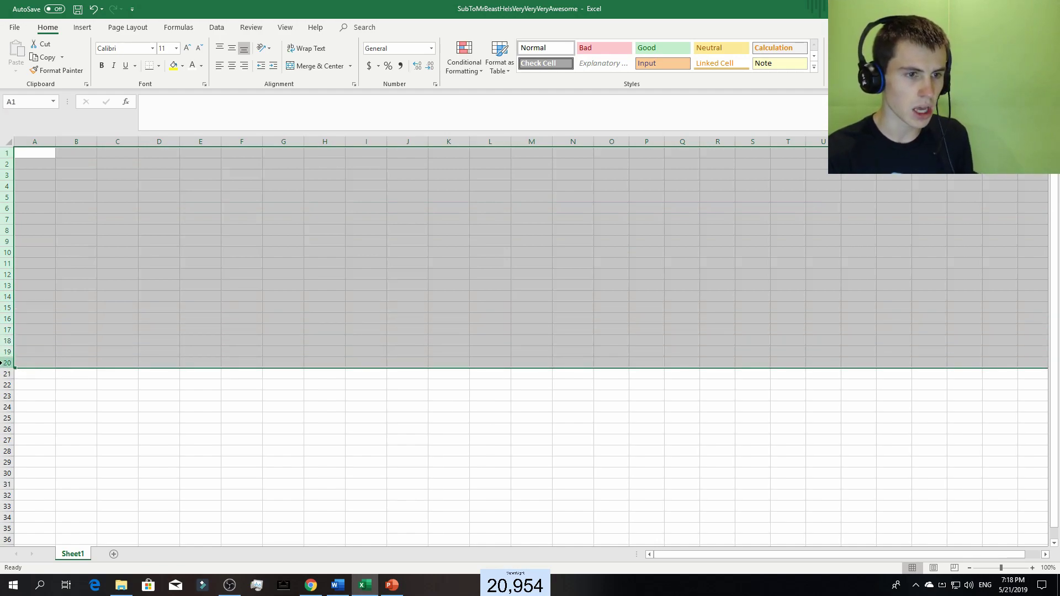
{"action": "right_click", "coordinate": [7, 363]}
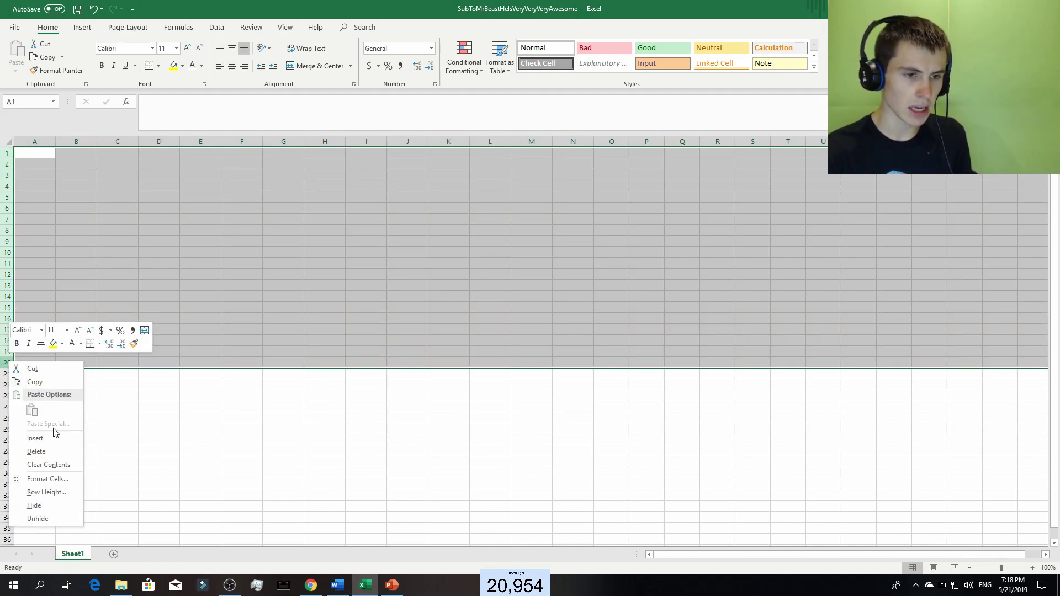
{"action": "left_click", "coordinate": [54, 492]}
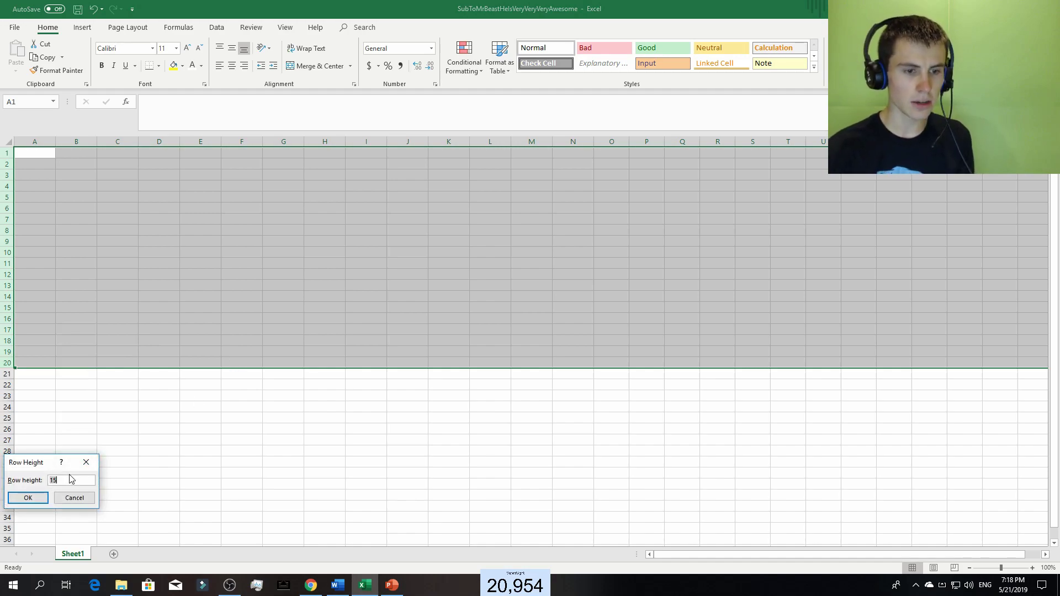
{"action": "type", "text": "10"}
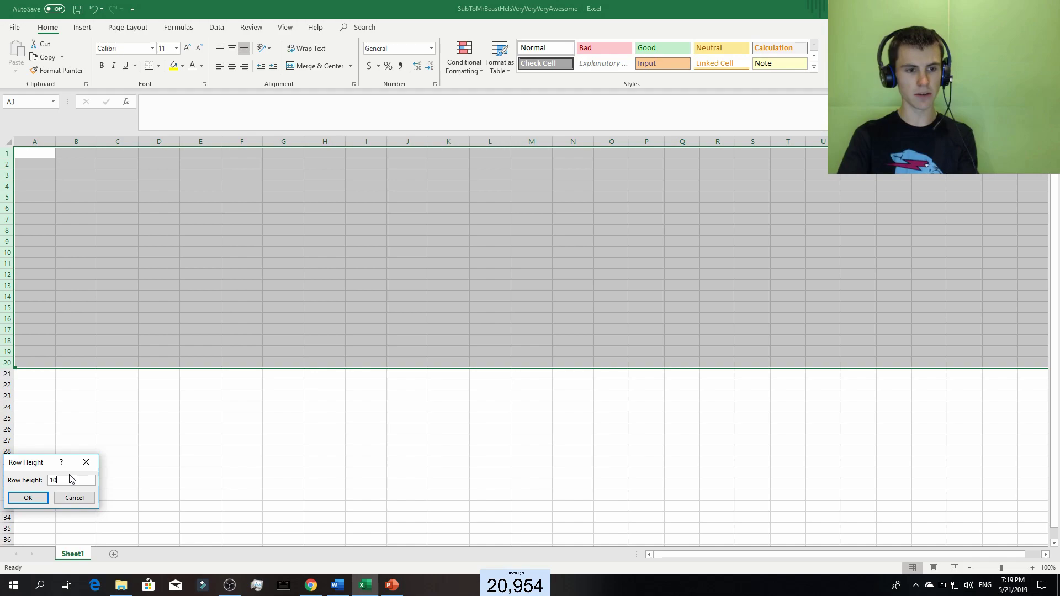
{"action": "key", "text": "Return"}
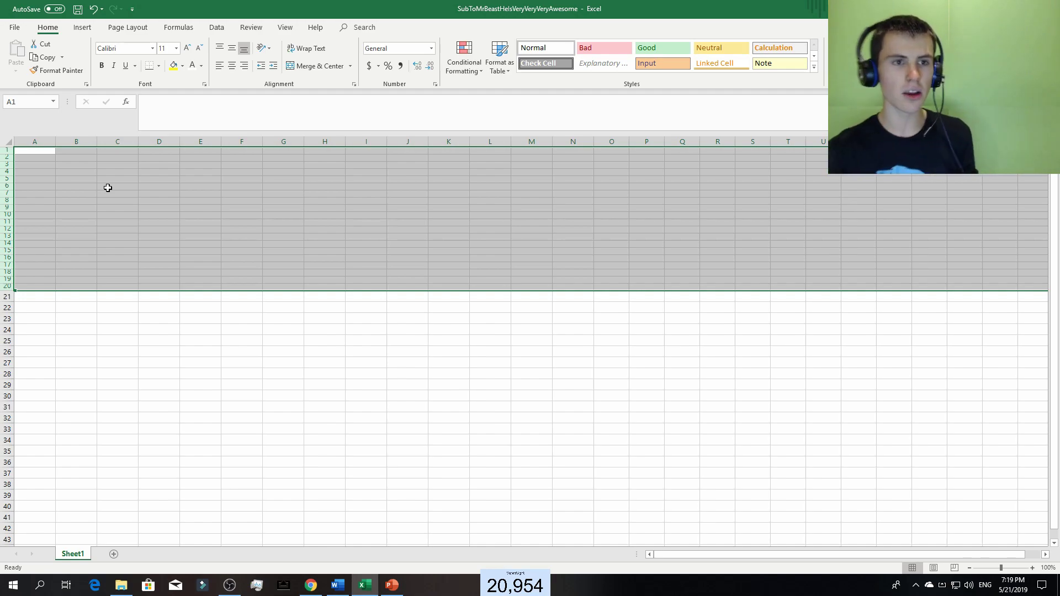
Widen column A to a column width of 20.
{"action": "right_click", "coordinate": [48, 143]}
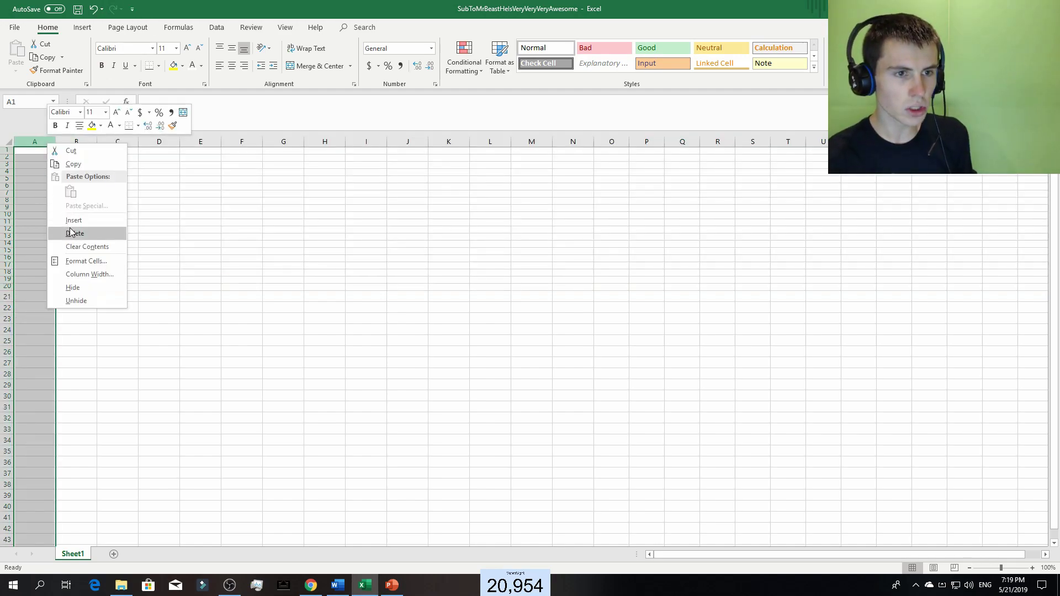
{"action": "left_click", "coordinate": [104, 274]}
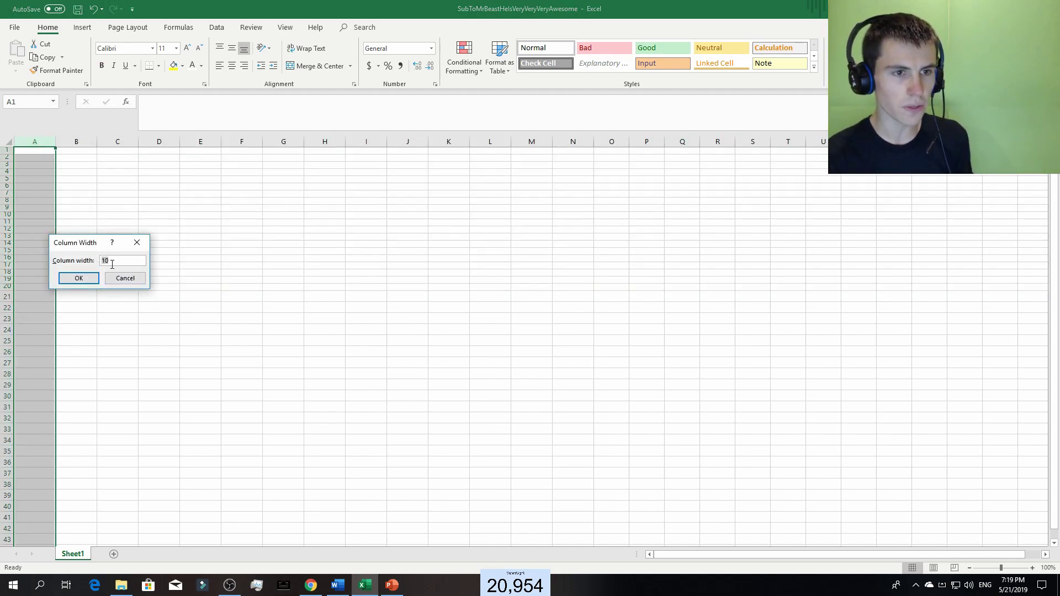
{"action": "type", "text": "20"}
{"action": "key", "text": "Return"}
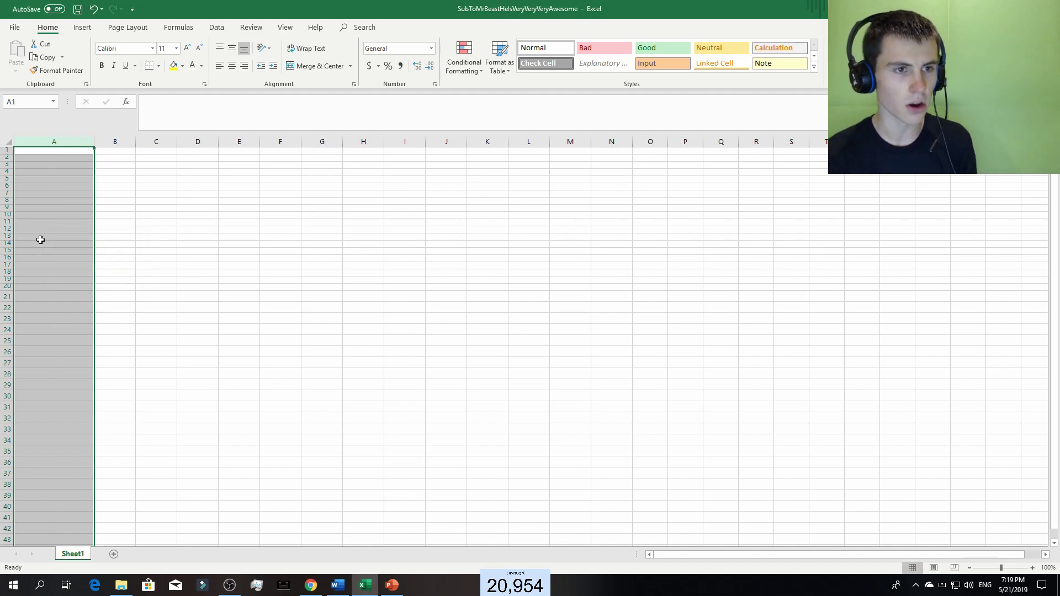
Set row 1 to a row height of 20 and clear the selection.
{"action": "right_click", "coordinate": [7, 152]}
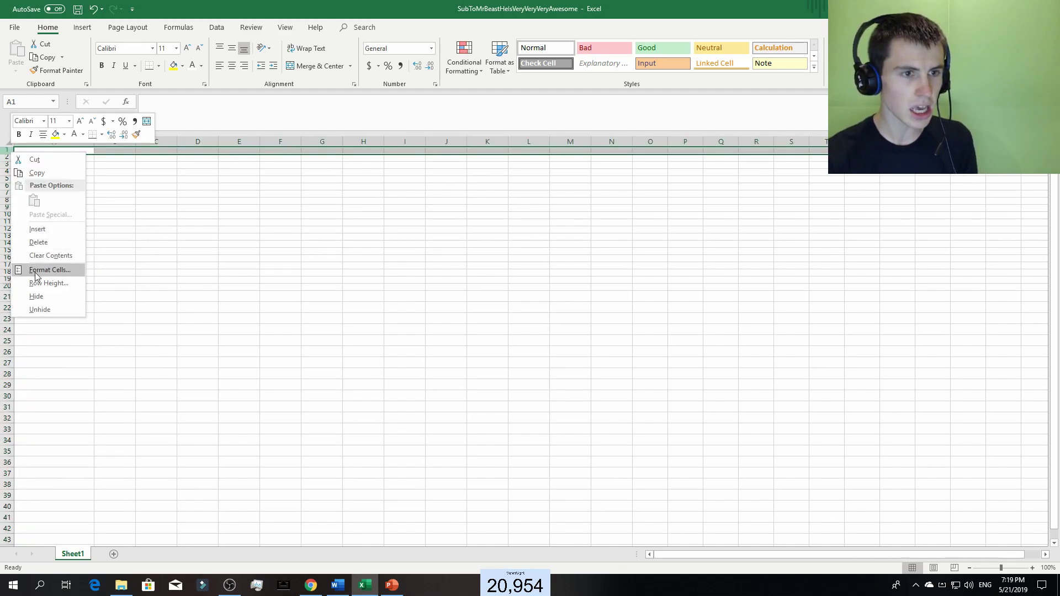
{"action": "left_click", "coordinate": [63, 283]}
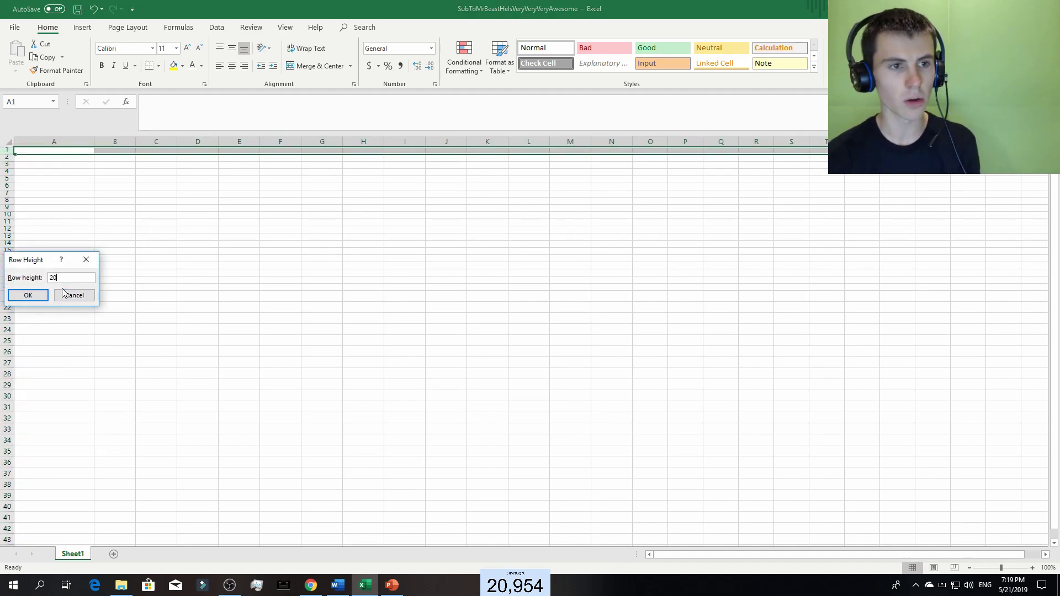
{"action": "type", "text": "20"}
{"action": "key", "text": "Return"}
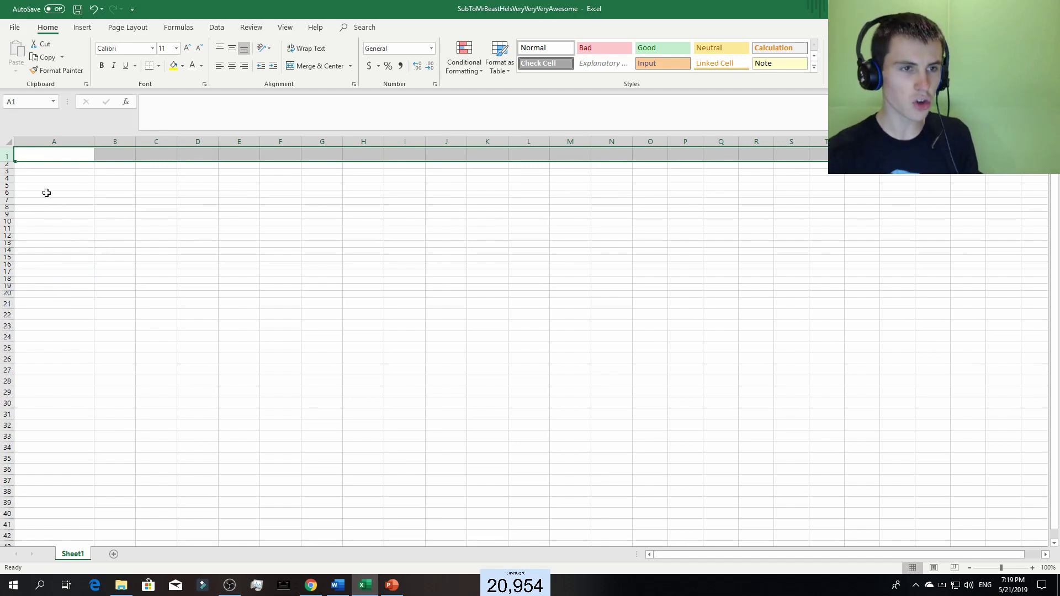
{"action": "left_click", "coordinate": [318, 388]}
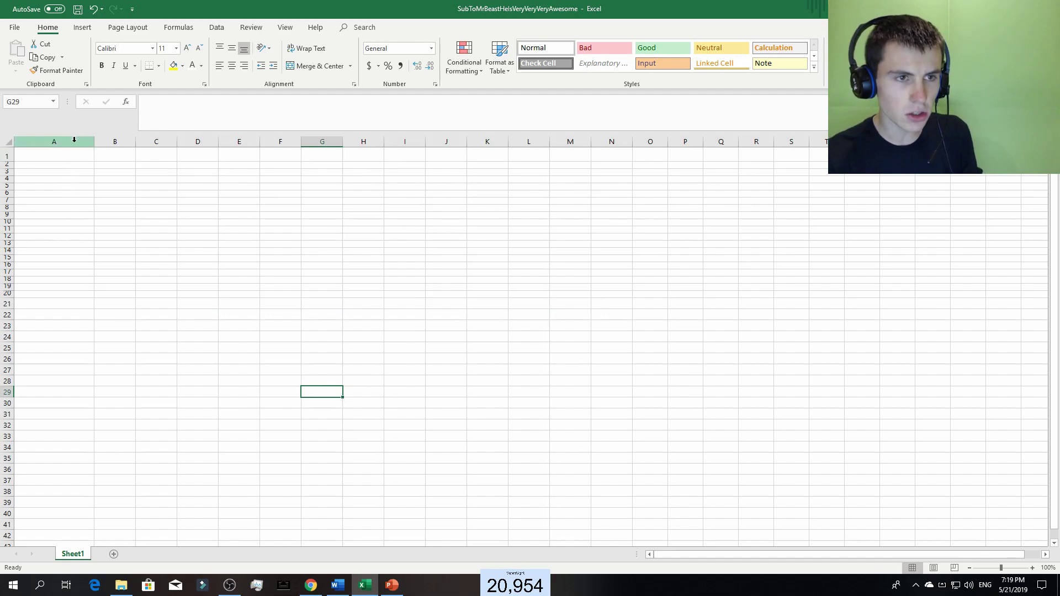
Apply a uniform column width of 10 to columns A through Q.
{"action": "mouse_move", "coordinate": [78, 141]}
{"action": "left_mouse_down"}
{"action": "mouse_move", "coordinate": [68, 141]}
{"action": "mouse_move", "coordinate": [440, 163]}
{"action": "mouse_move", "coordinate": [709, 138]}
{"action": "left_mouse_up"}
{"action": "right_click", "coordinate": [710, 138]}
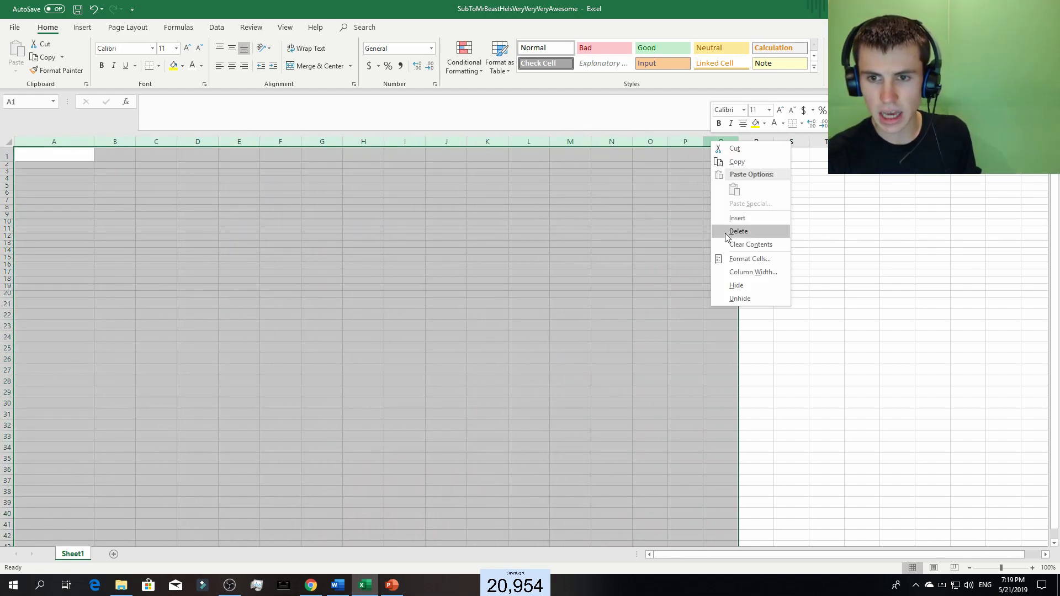
{"action": "left_click", "coordinate": [721, 272]}
{"action": "key", "text": "Return"}
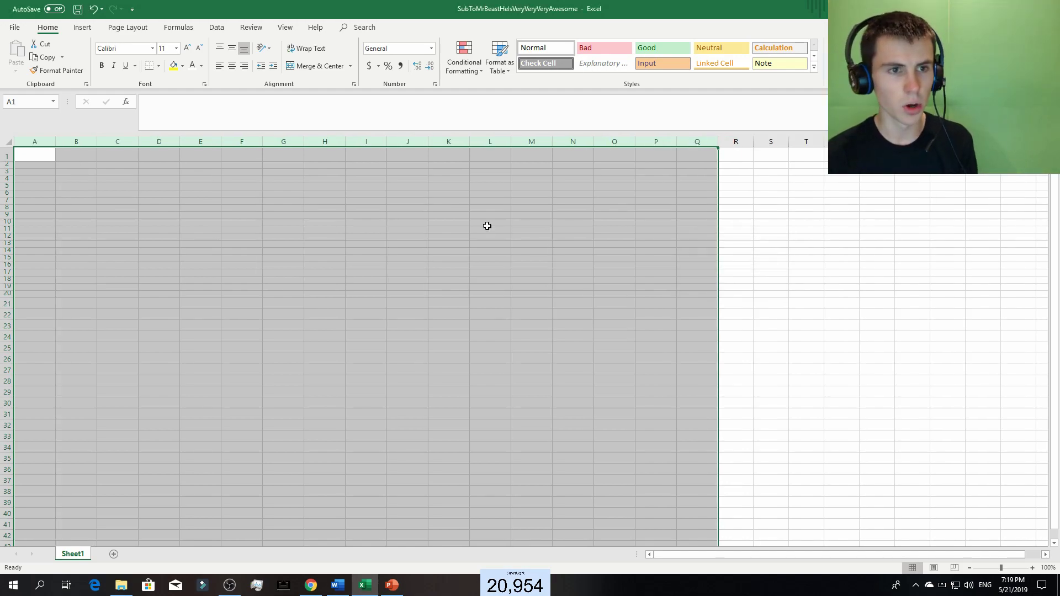
{"action": "left_click", "coordinate": [408, 230]}
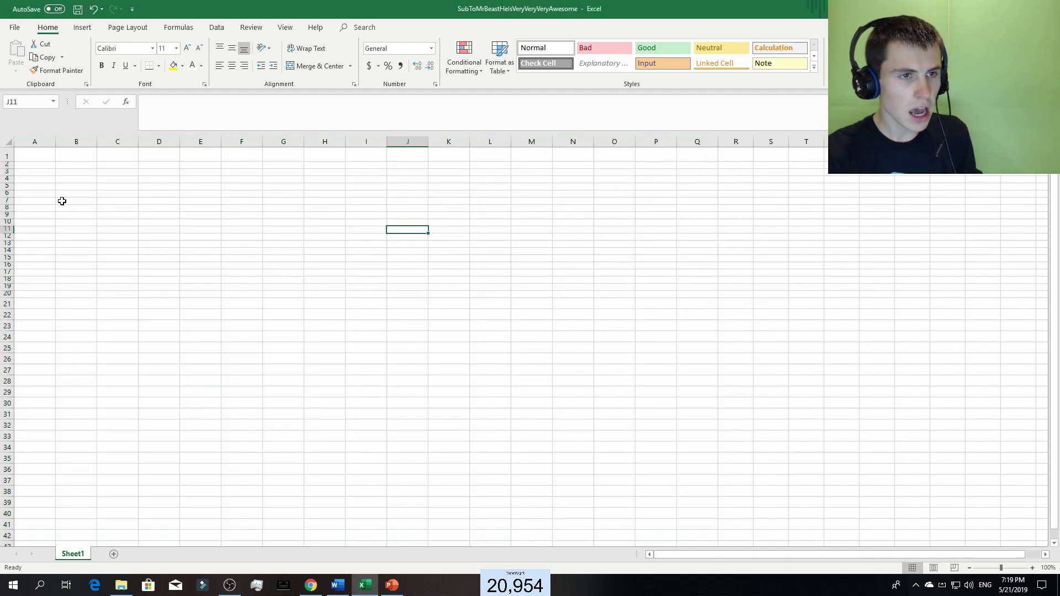
Select rows 1 to 25, then check the current width of column A.
{"action": "left_click_drag", "start_coordinate": [7, 155], "coordinate": [7, 348]}
{"action": "left_click", "coordinate": [113, 192]}
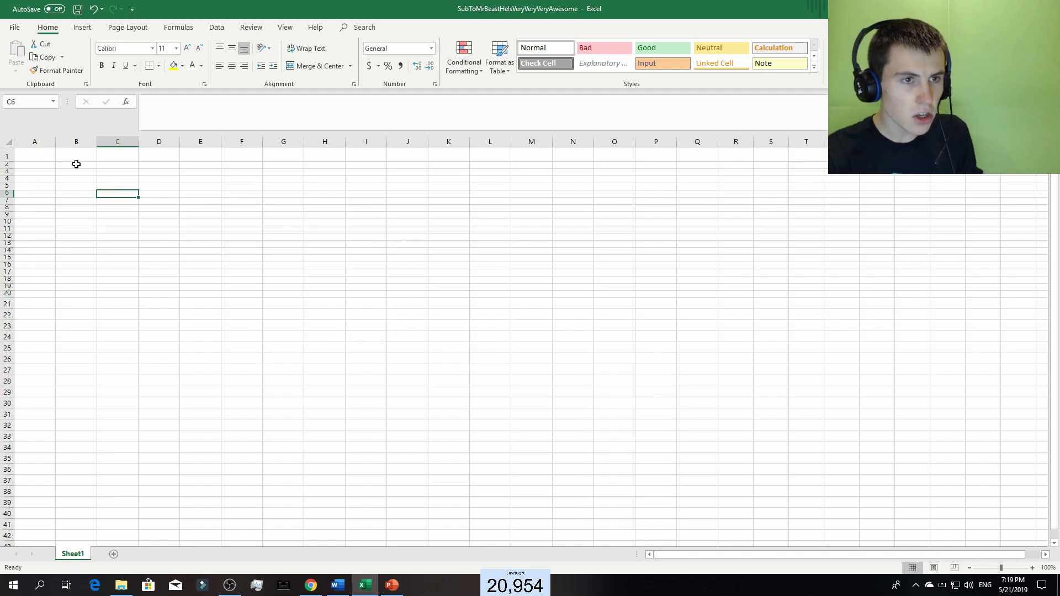
{"action": "left_click_drag", "start_coordinate": [56, 142], "coordinate": [57, 146]}
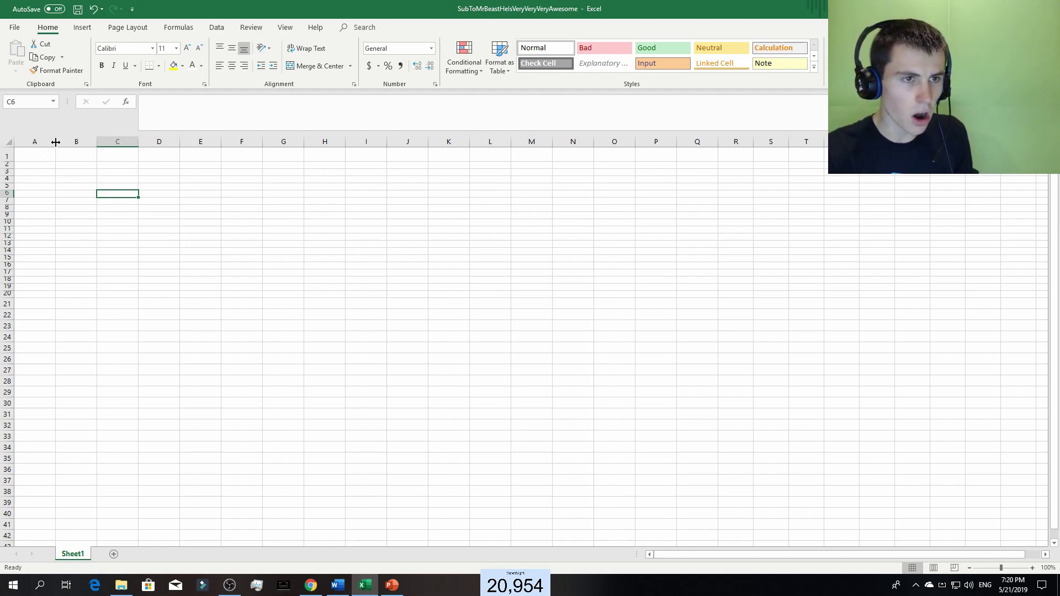
Confirm column A is 75 pixels wide, then drag a row boundary to make rows 75 pixels tall.
{"action": "left_click_drag", "start_coordinate": [56, 142], "coordinate": [56, 142]}
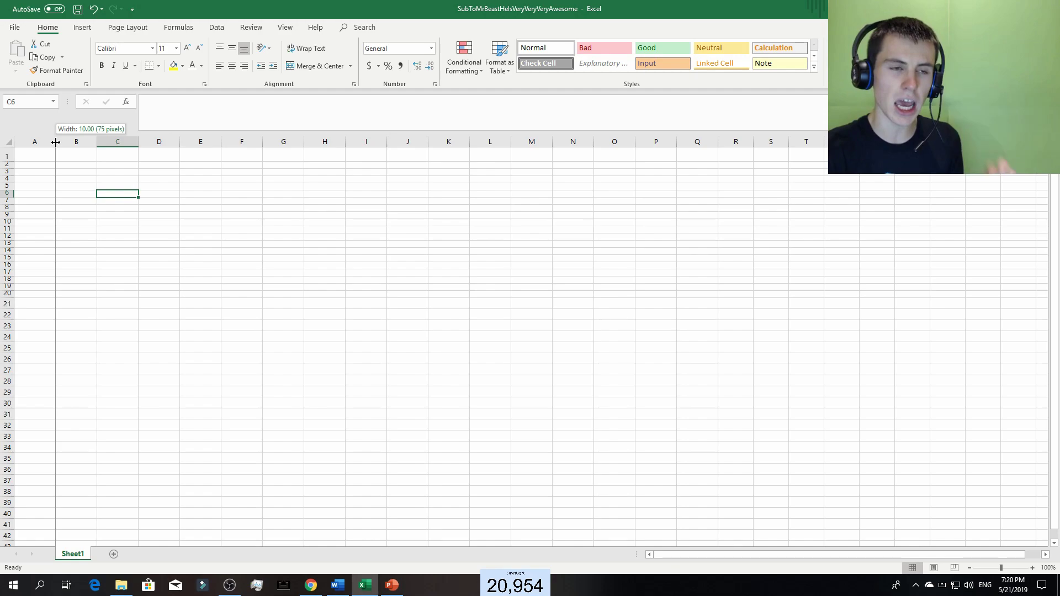
{"action": "left_click_drag", "start_coordinate": [56, 142], "coordinate": [6, 473]}
{"action": "left_click", "coordinate": [78, 221]}
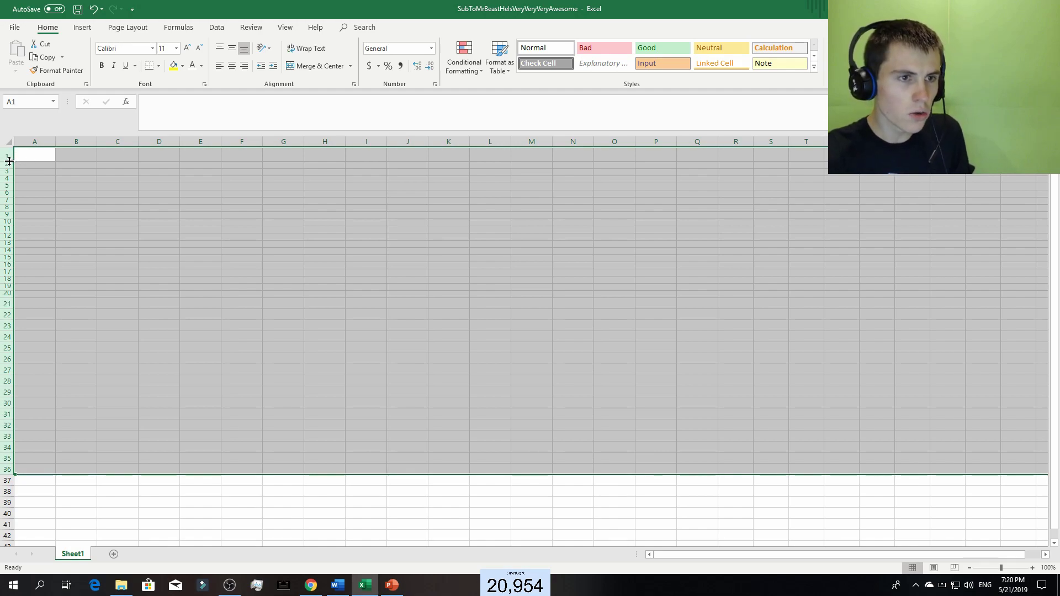
{"action": "mouse_move", "coordinate": [10, 161]}
{"action": "left_mouse_down"}
{"action": "mouse_move", "coordinate": [58, 145]}
{"action": "mouse_move", "coordinate": [8, 160]}
{"action": "mouse_move", "coordinate": [7, 203]}
{"action": "mouse_move", "coordinate": [3, 189]}
{"action": "left_mouse_up"}
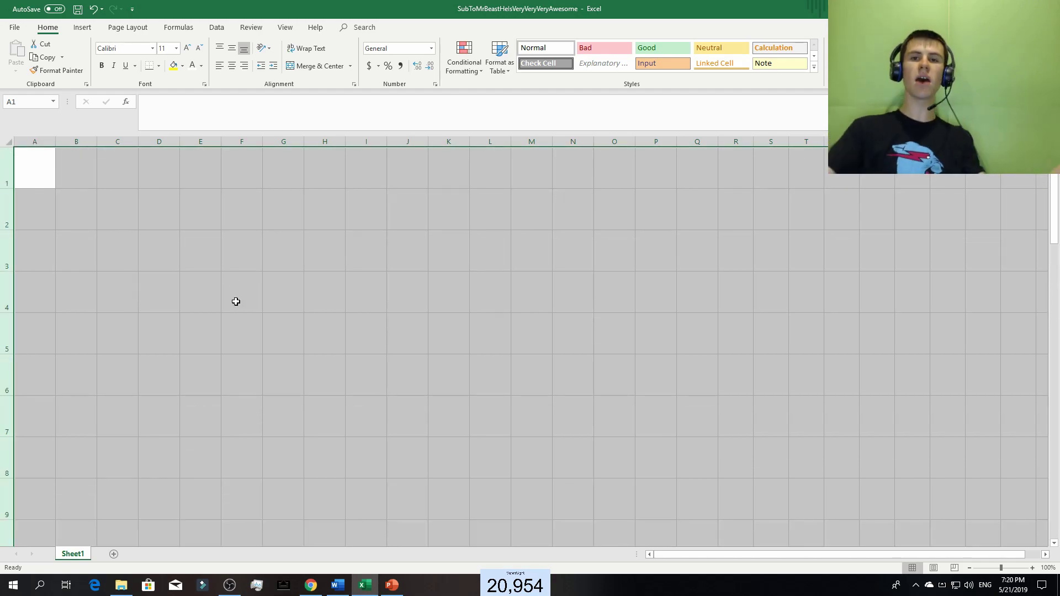
{"action": "left_click", "coordinate": [208, 278]}
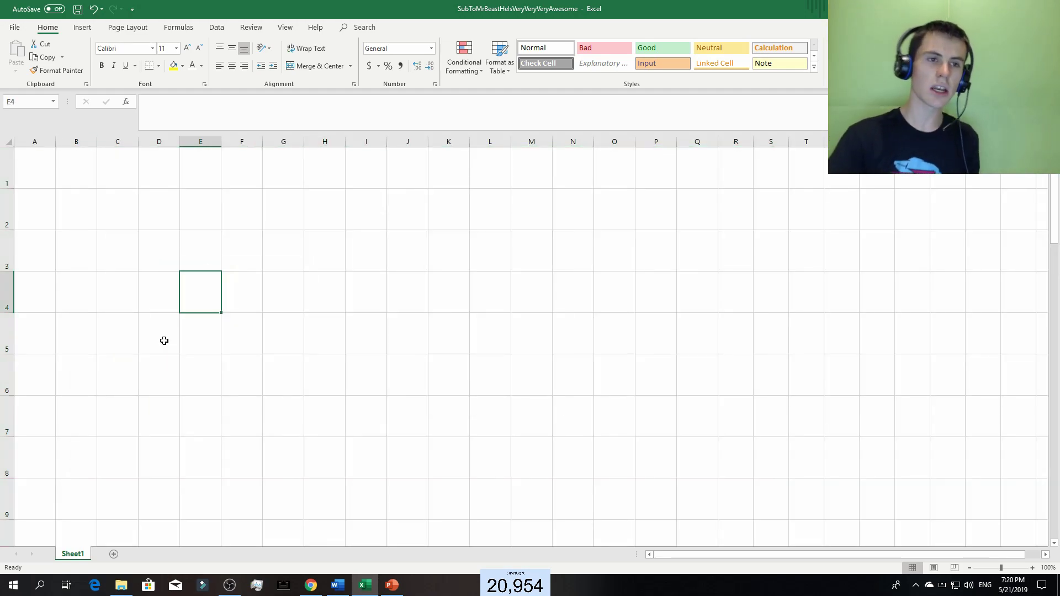
{"action": "left_click", "coordinate": [56, 143]}
{"action": "left_click_drag", "start_coordinate": [57, 142], "coordinate": [57, 143]}
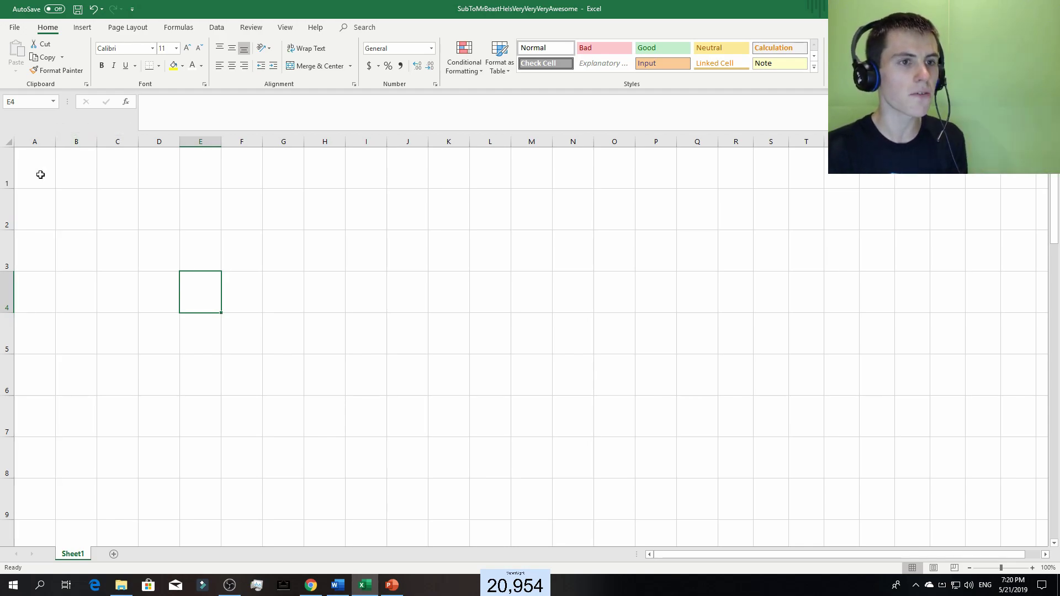
{"action": "left_click_drag", "start_coordinate": [14, 189], "coordinate": [14, 189]}
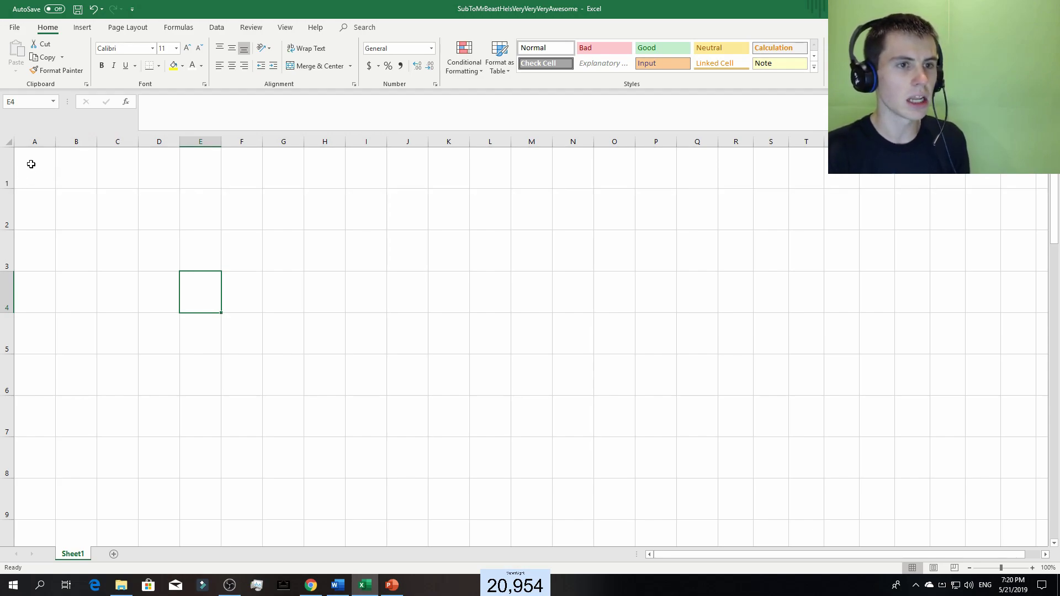
{"action": "left_click_drag", "start_coordinate": [57, 144], "coordinate": [58, 144]}
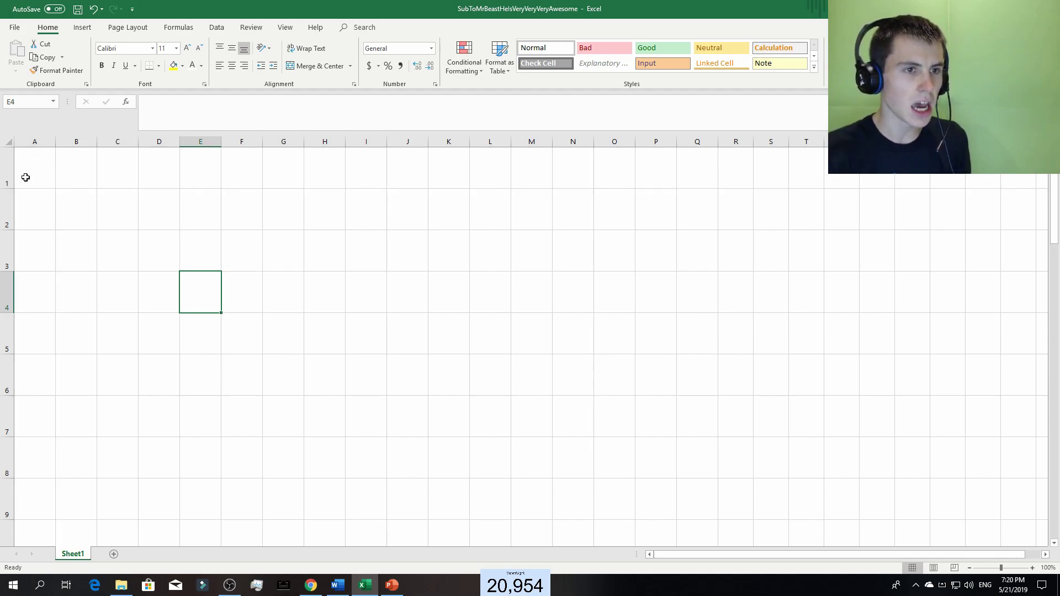
{"action": "left_click_drag", "start_coordinate": [9, 188], "coordinate": [9, 188]}
{"action": "left_click", "coordinate": [107, 246]}
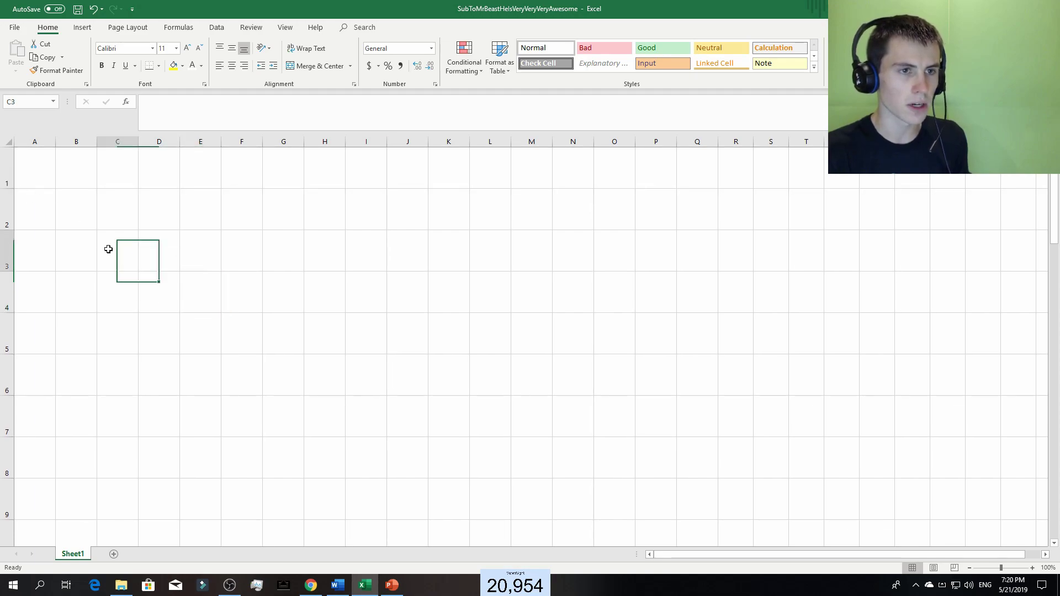
{"action": "left_click", "coordinate": [541, 398]}
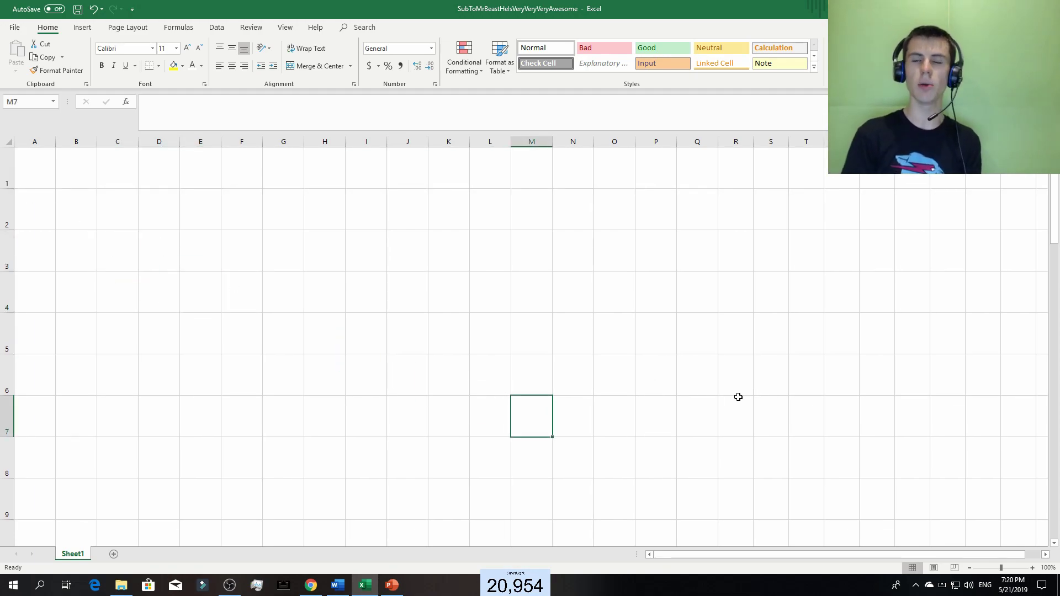